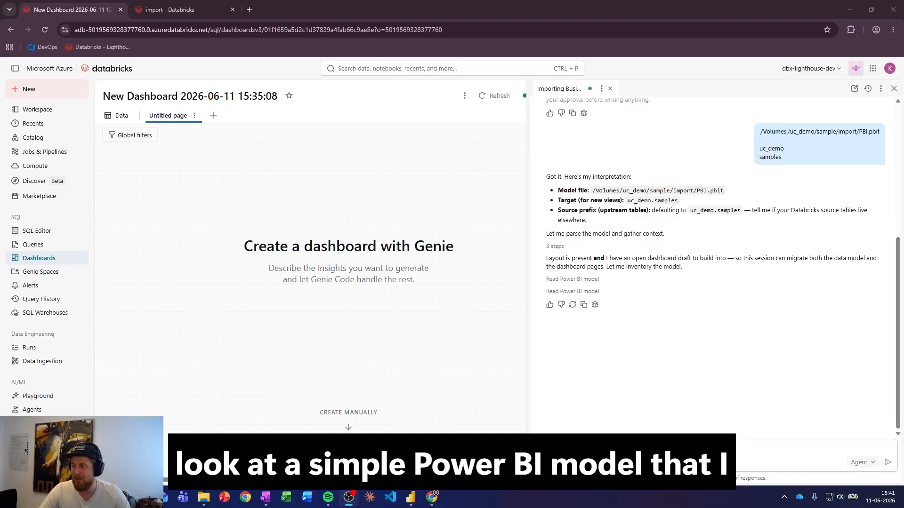
- Switch to the PBI file in Power BI Desktop, leave the save screen, and view the model diagram and the report page
mouse_move(410, 497)
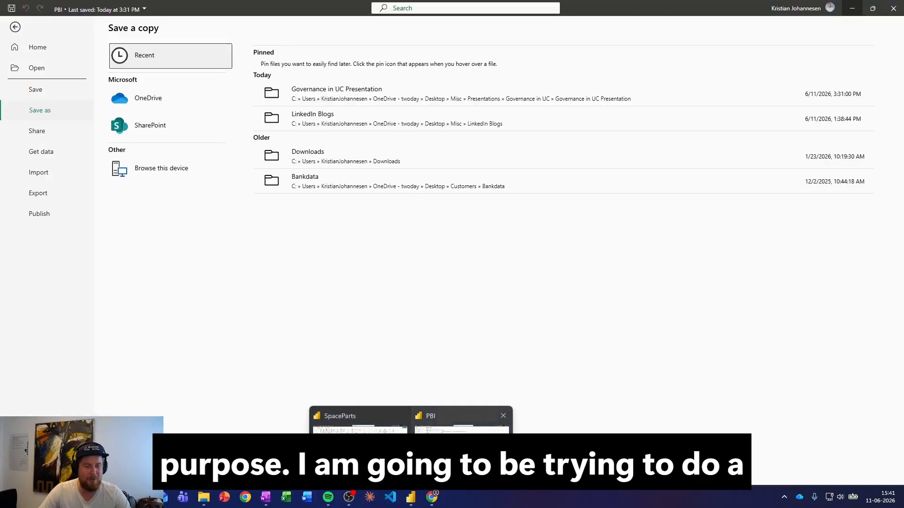
left_click(435, 430)
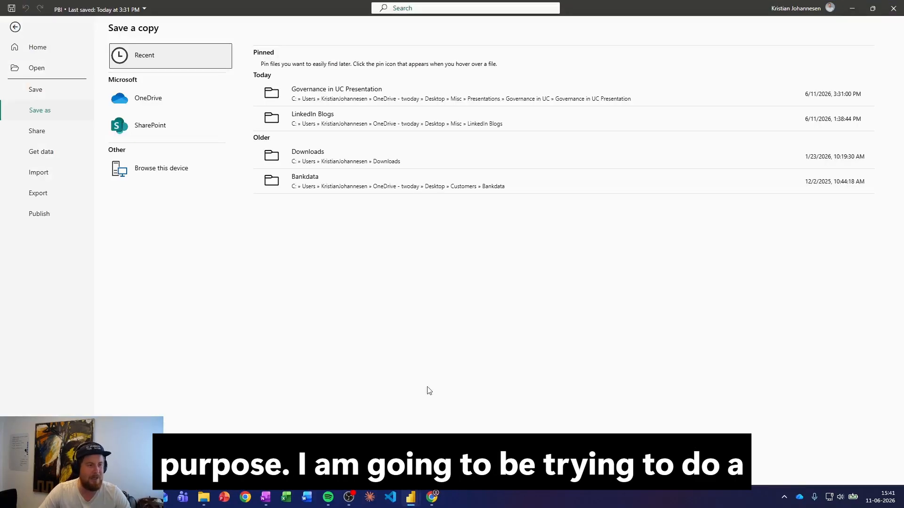
left_click(14, 27)
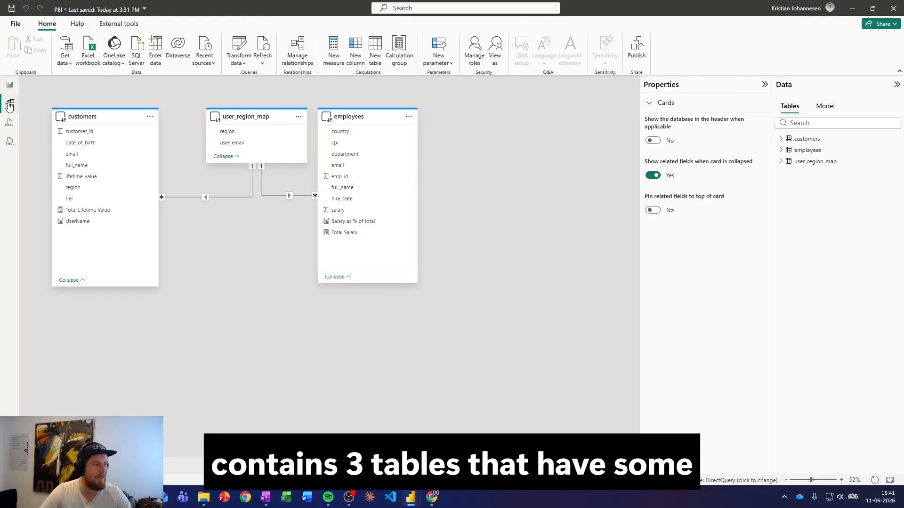
left_click(9, 84)
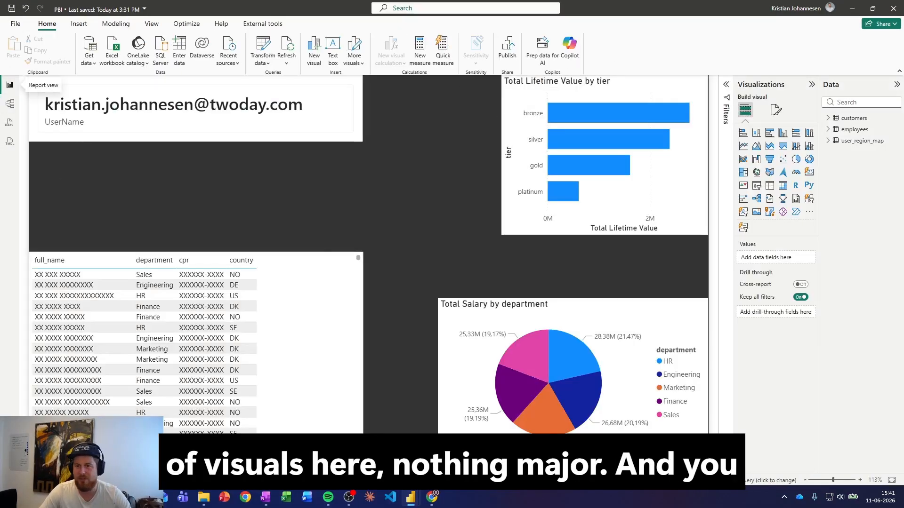
- Expand the customers, employees and user_region_map tables and widen the field list to show the full measure names
left_click(829, 118)
left_click(828, 231)
left_click(828, 355)
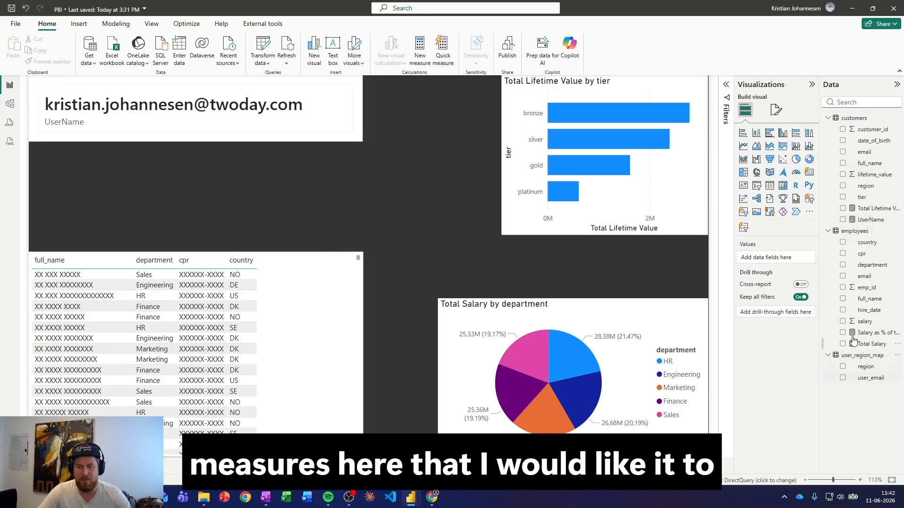
left_click_drag(819, 308, 790, 256)
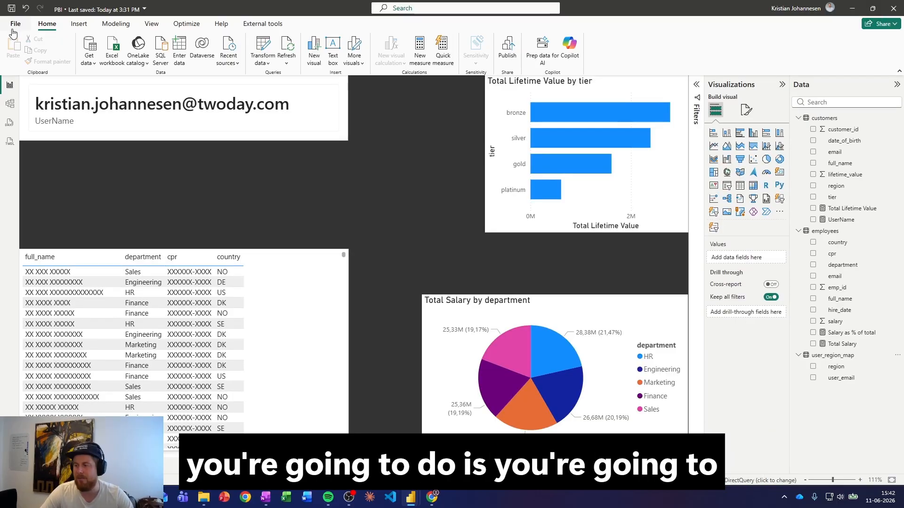
- Switch to Databricks, view the import volume containing PBI.pbit, and close the old Genie Code threads there and on the new dashboard
left_click(851, 11)
left_click(176, 10)
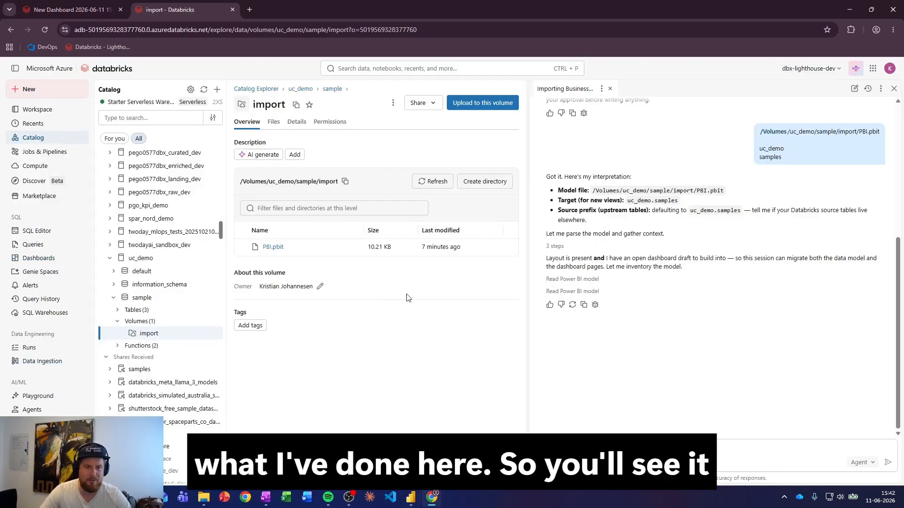
left_click(610, 88)
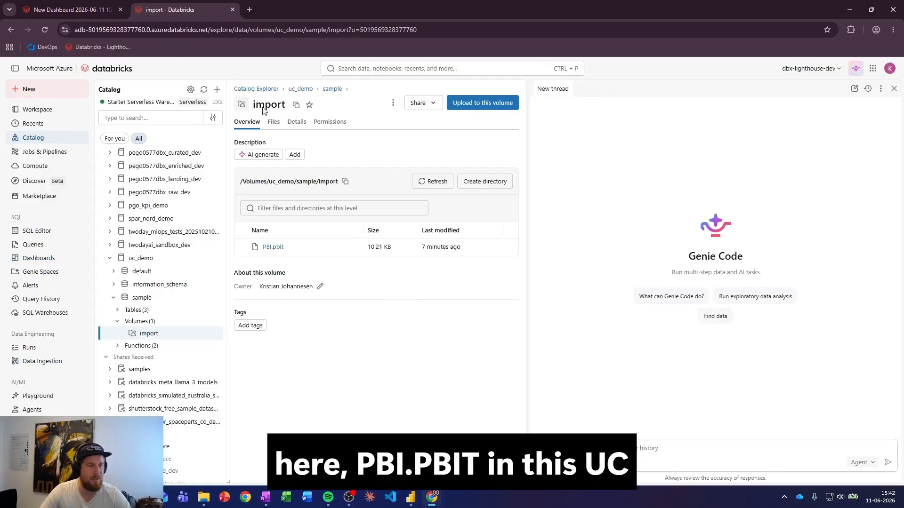
left_click(68, 9)
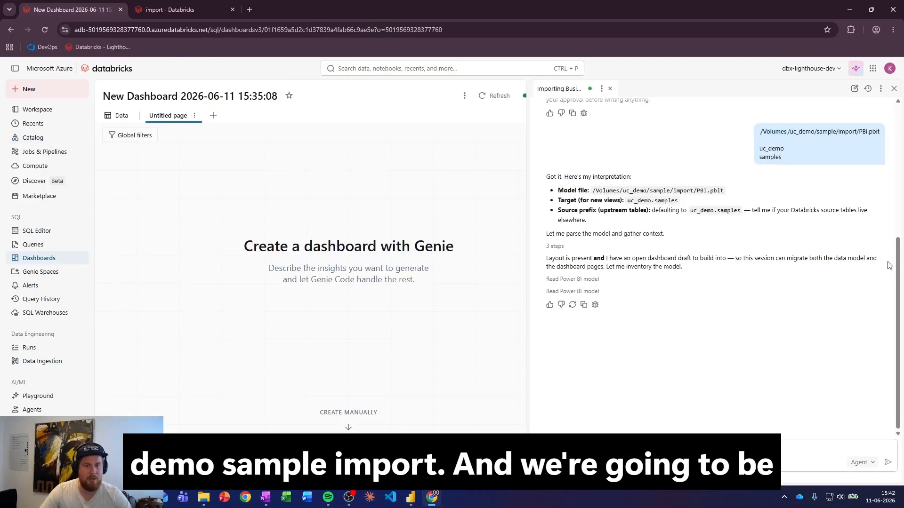
left_click(610, 89)
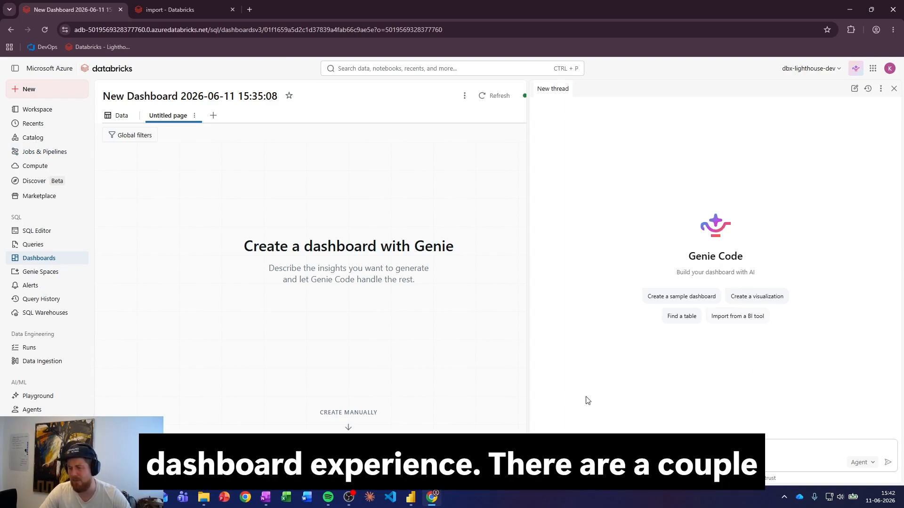
- Run the /importBI command in Genie Code on the new dashboard and answer "power bi" as the source tool
type("/")
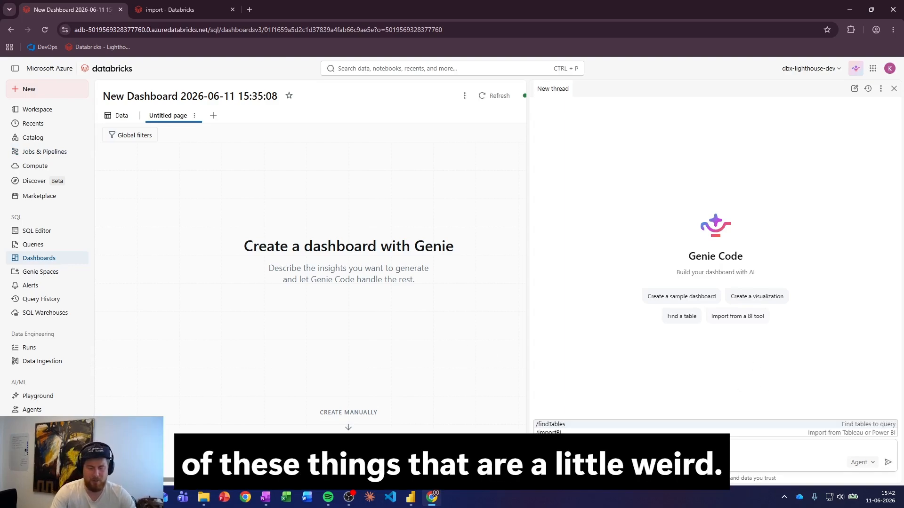
type("i")
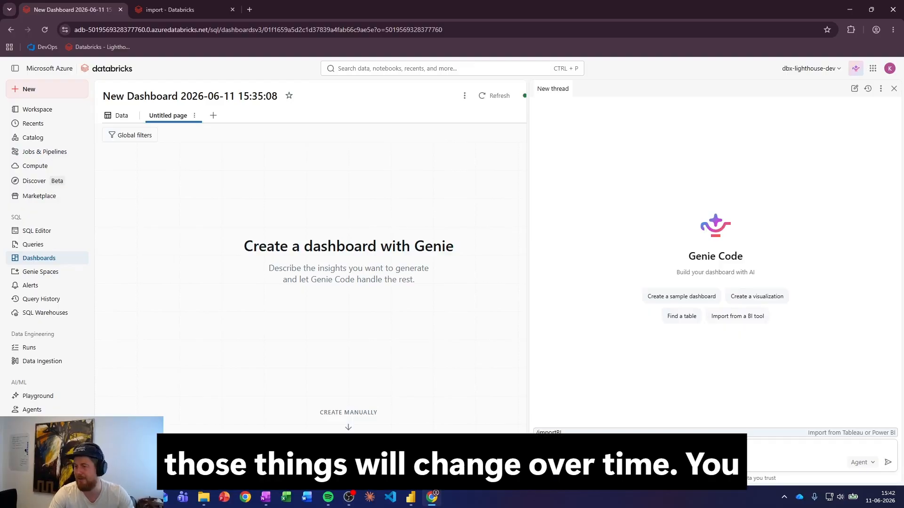
key("Return")
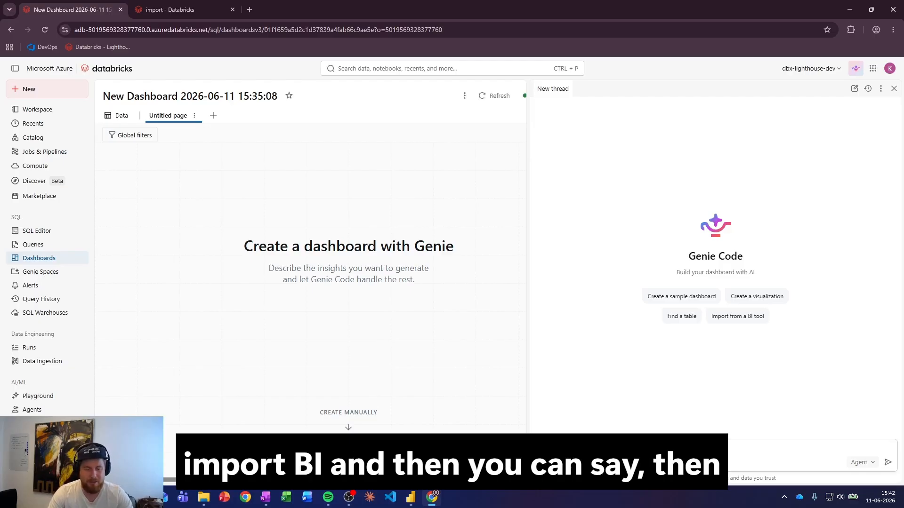
key("Return")
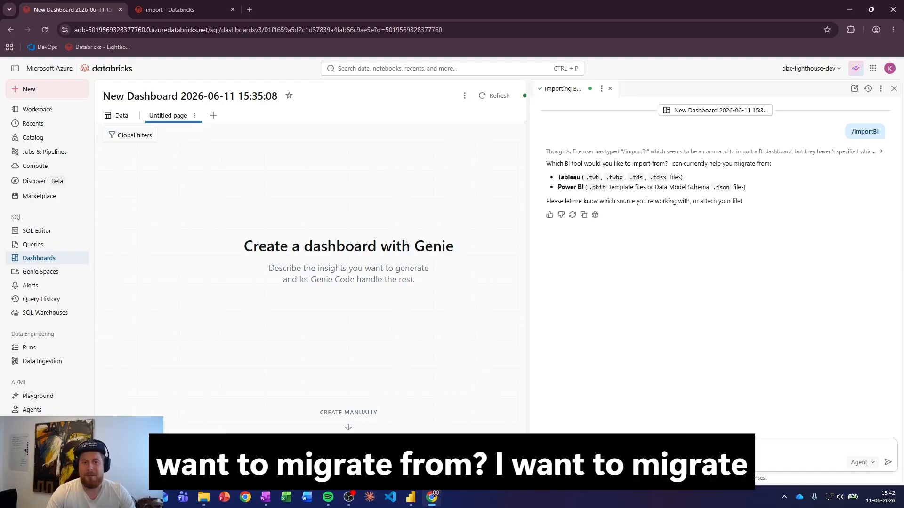
type("power bi")
key("Return")
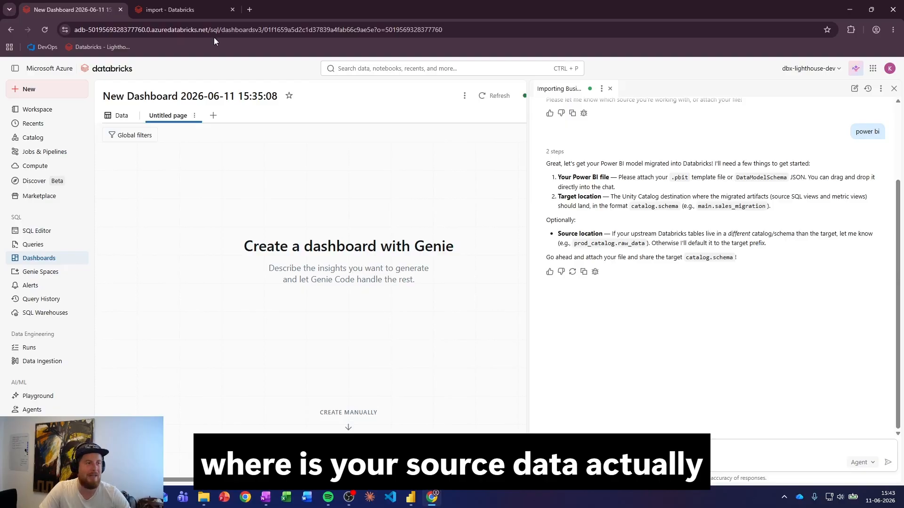
- Copy the path of PBI.pbit from the import volume and paste it into the dashboard's Genie Code message
left_click(193, 12)
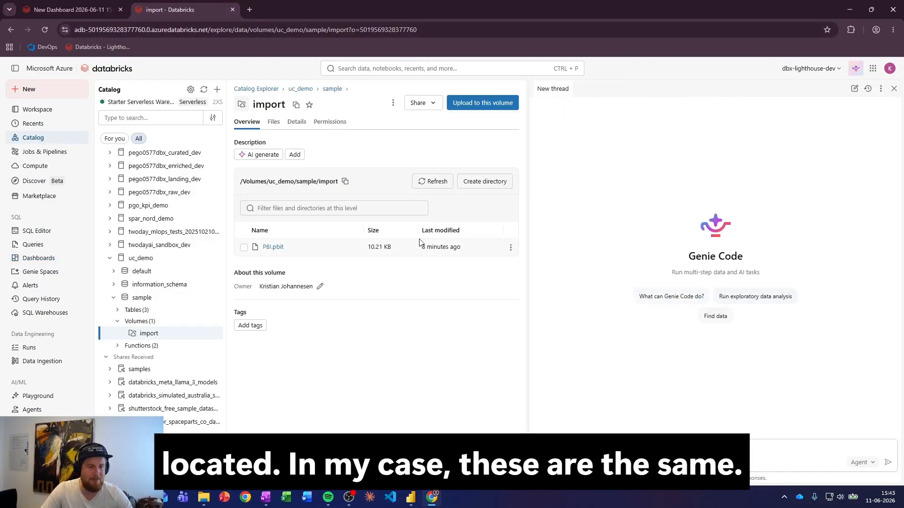
left_click(510, 247)
left_click(511, 281)
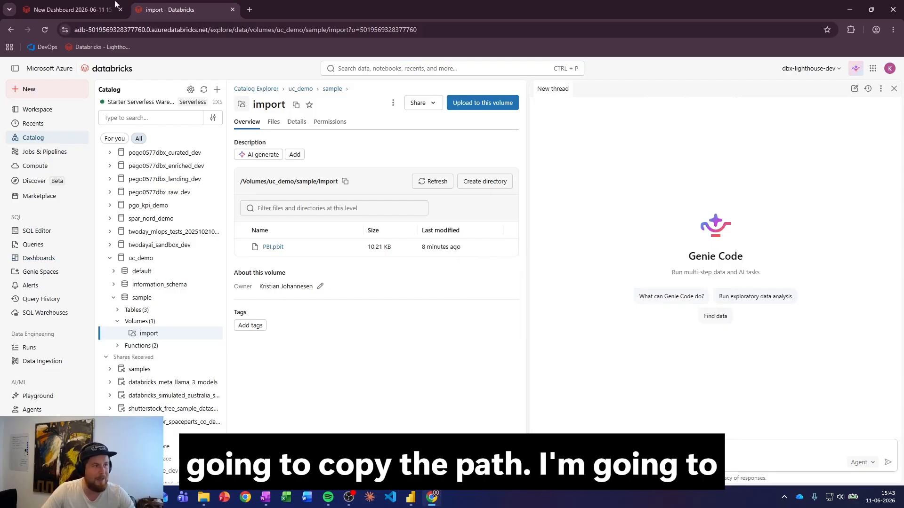
left_click(90, 11)
type("/Volumes/uc_demo/sample/import/PBI.pbit")
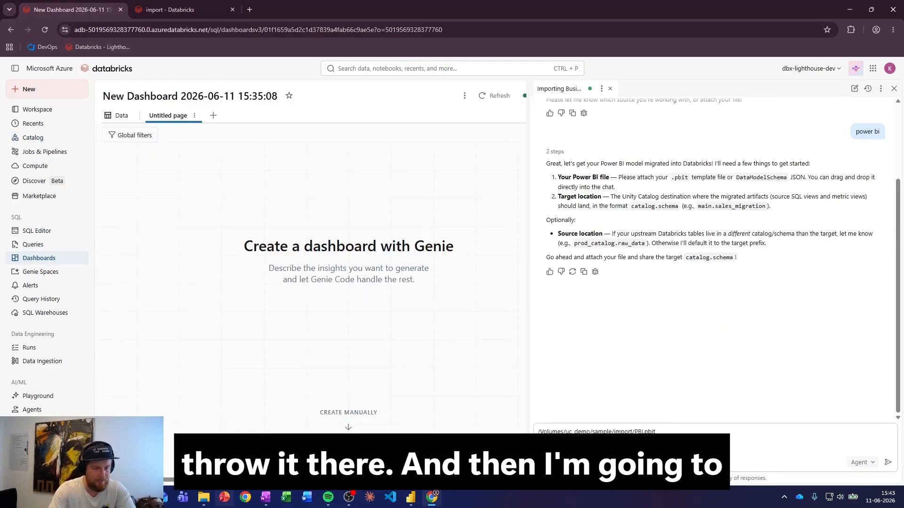
- Add "uc_demo for catalog" and "sample for schema" on separate lines below the file path and send the message
key("shift+Return")
key("shift+Return")
type("uc_demo for catatl")
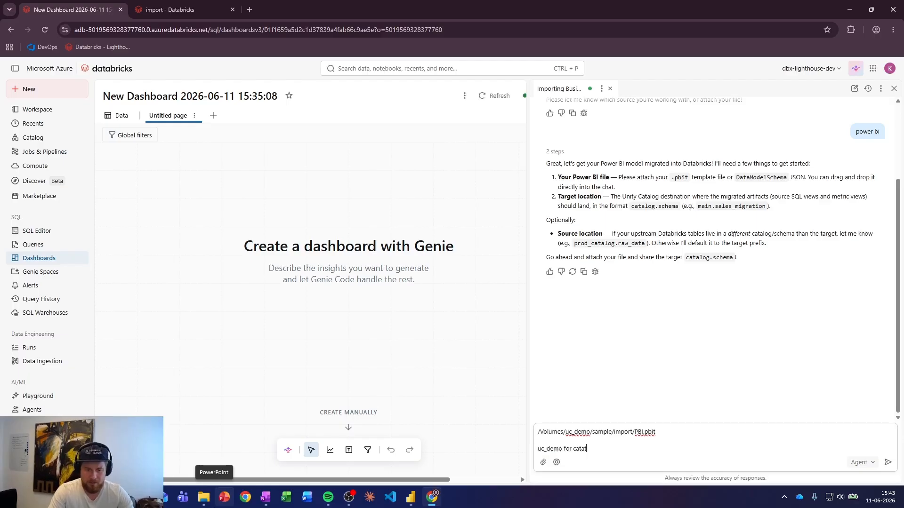
key("BackSpace")
key("shift+Return")
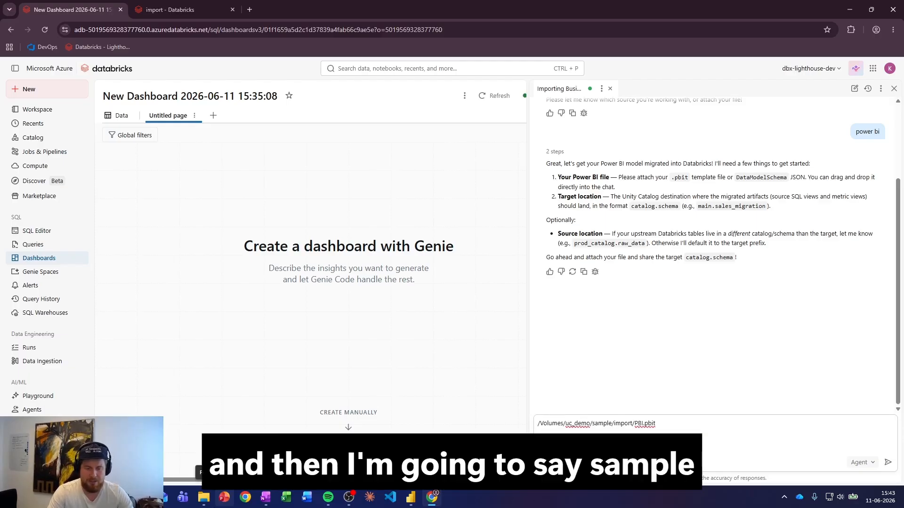
type("sample")
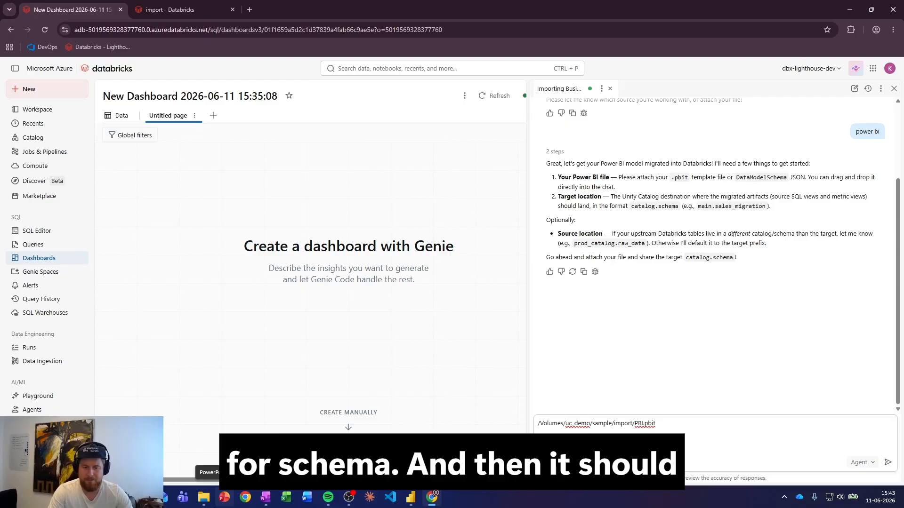
key("Return")
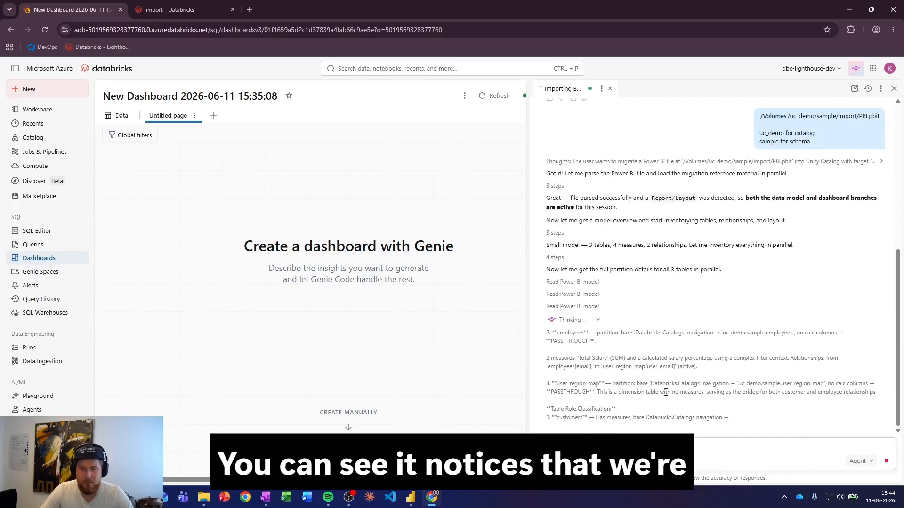
- Review Genie Code's analysis of the Power BI tables, measures and relationships and the table structures it reads
double_click(572, 343)
left_click(572, 343)
scroll(595, 388, "up", 1)
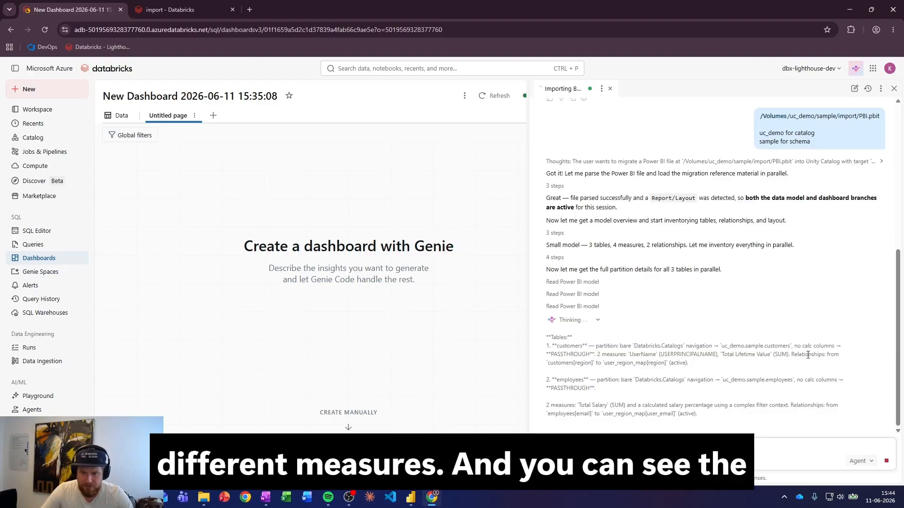
left_click_drag(794, 346, 833, 350)
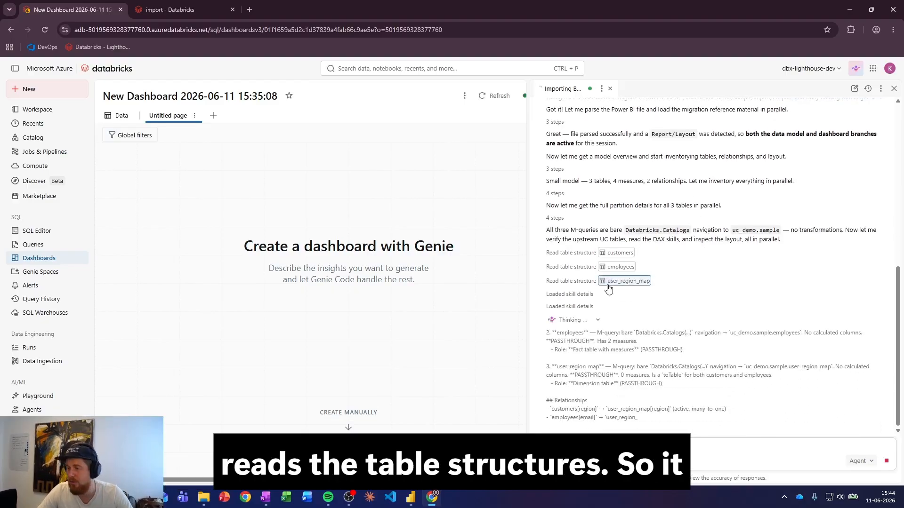
mouse_move(603, 254)
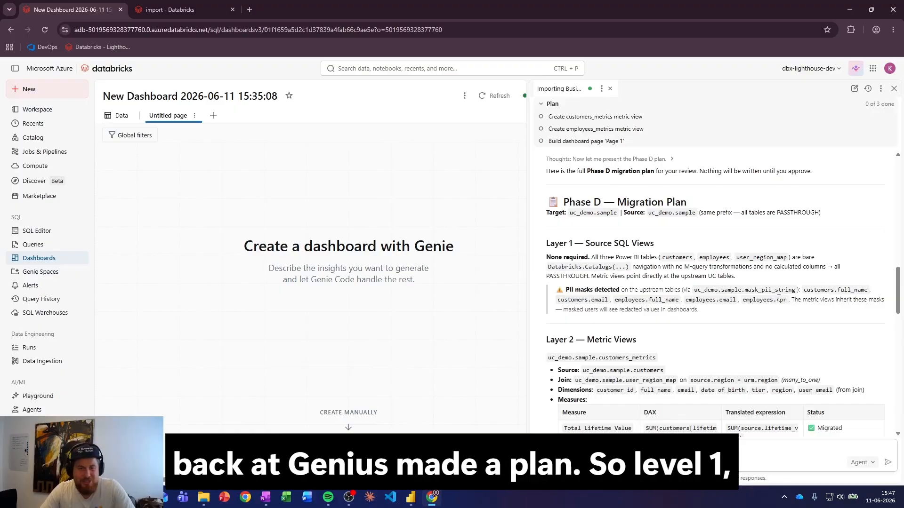
- Review the migration plan's Layer 1 source SQL views section, including the note on PII masks inherited by the metric views
scroll(755, 278, "down", 1)
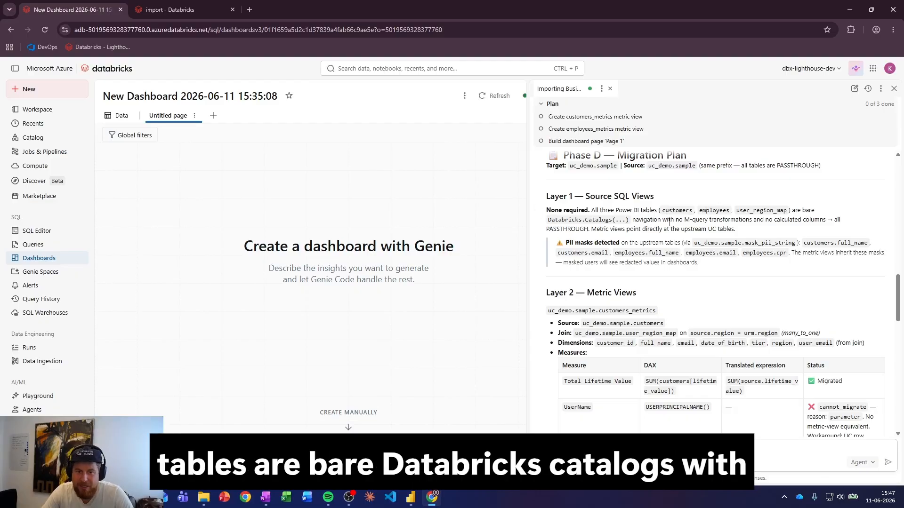
scroll(611, 205, "down", 1)
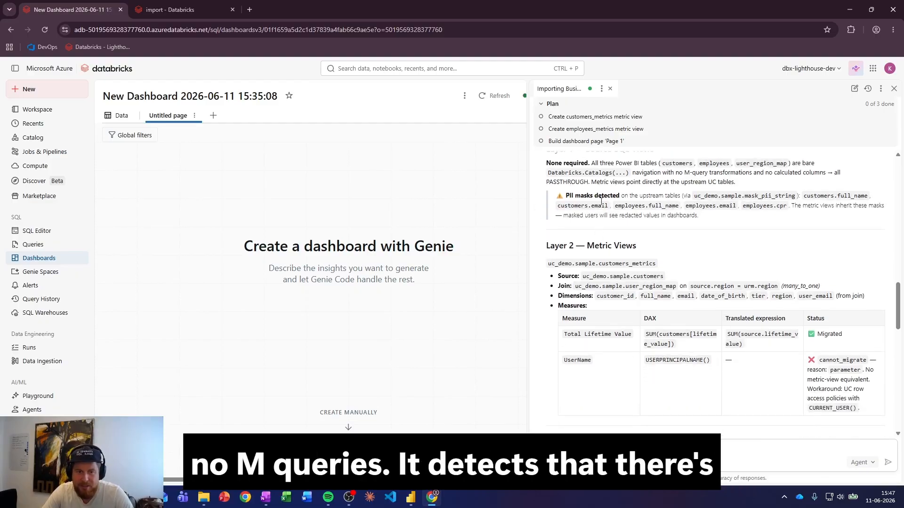
left_click_drag(565, 196, 647, 201)
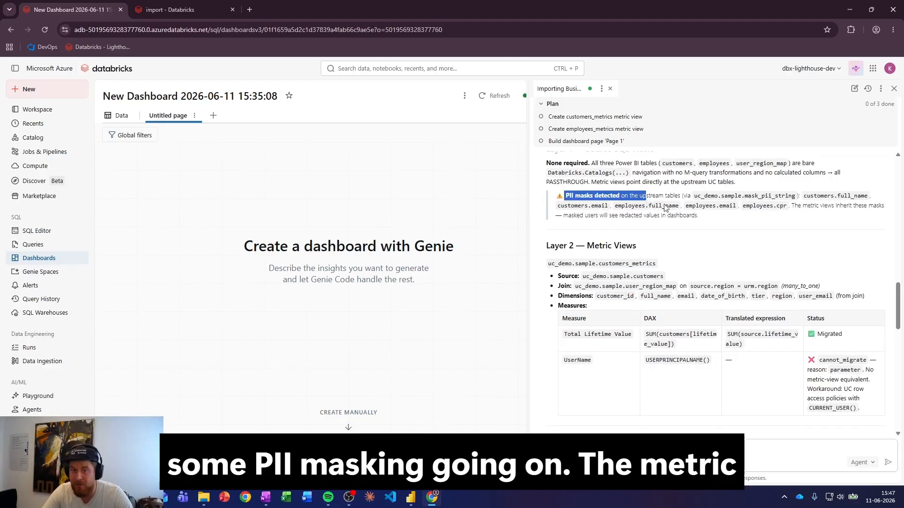
left_click(737, 226)
left_click_drag(794, 206, 699, 216)
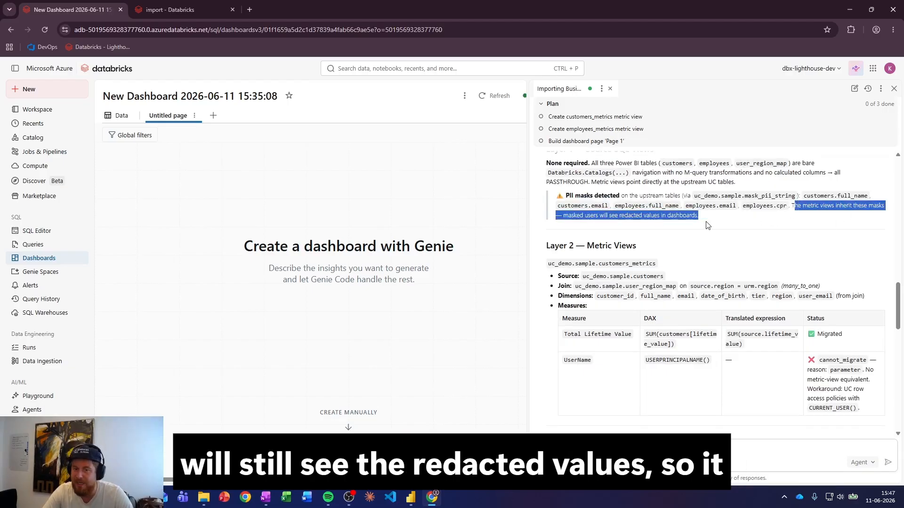
left_click(730, 219)
scroll(737, 226, "down", 2)
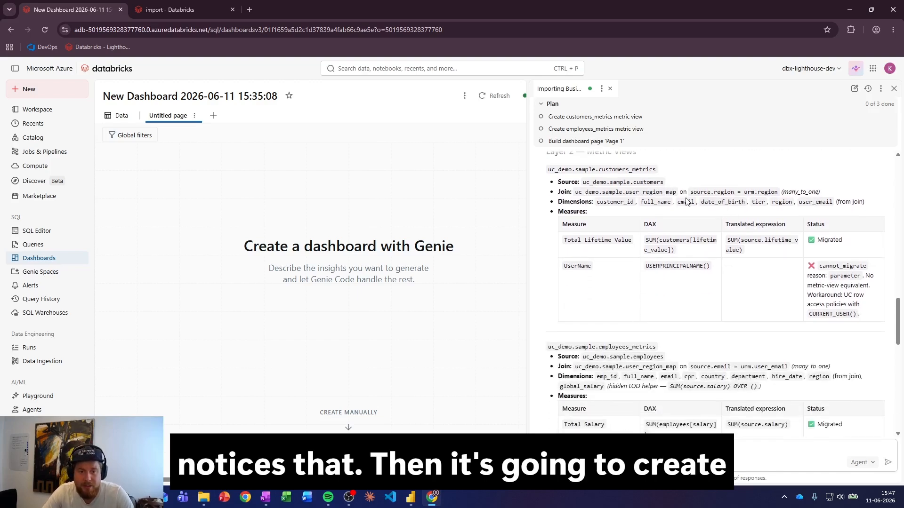
- Examine the Layer 2 metric views customers_metrics and employees_metrics in the migration plan, including how their measures are translated
scroll(689, 207, "up", 1)
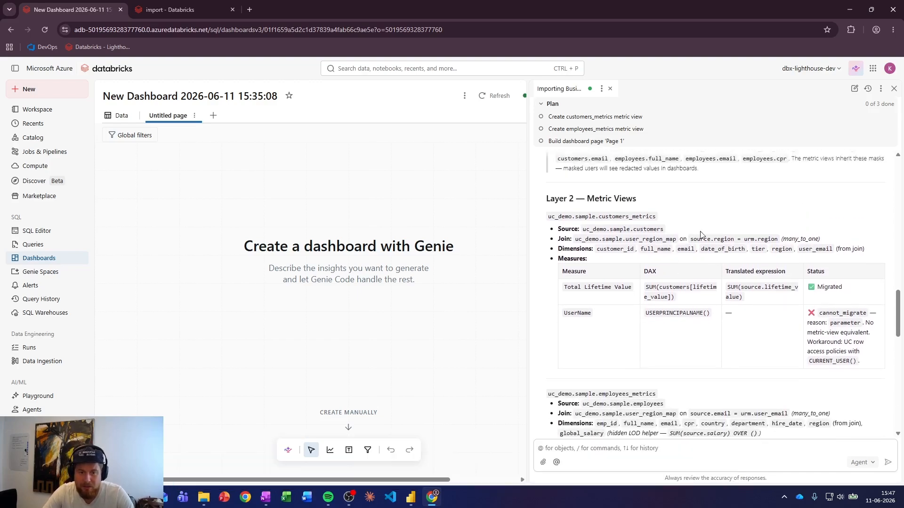
scroll(683, 231, "down", 1)
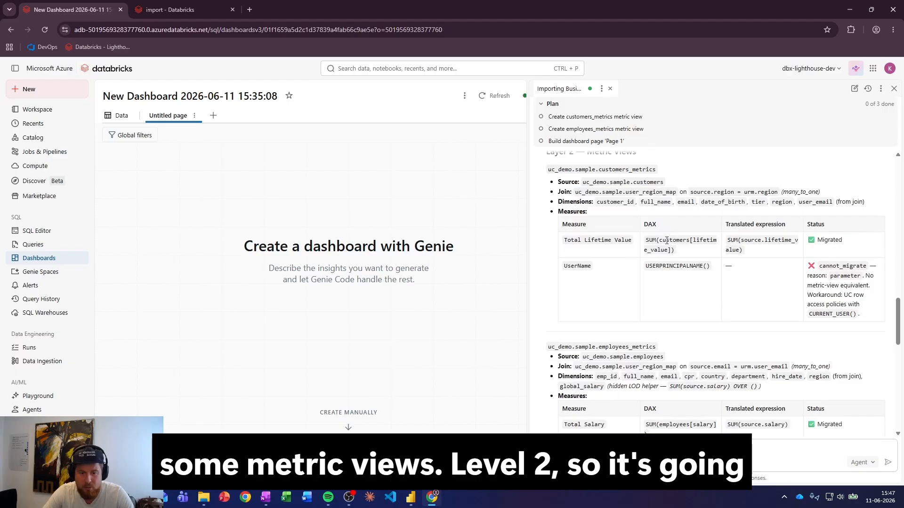
scroll(668, 240, "up", 1)
double_click(613, 217)
scroll(690, 309, "down", 2)
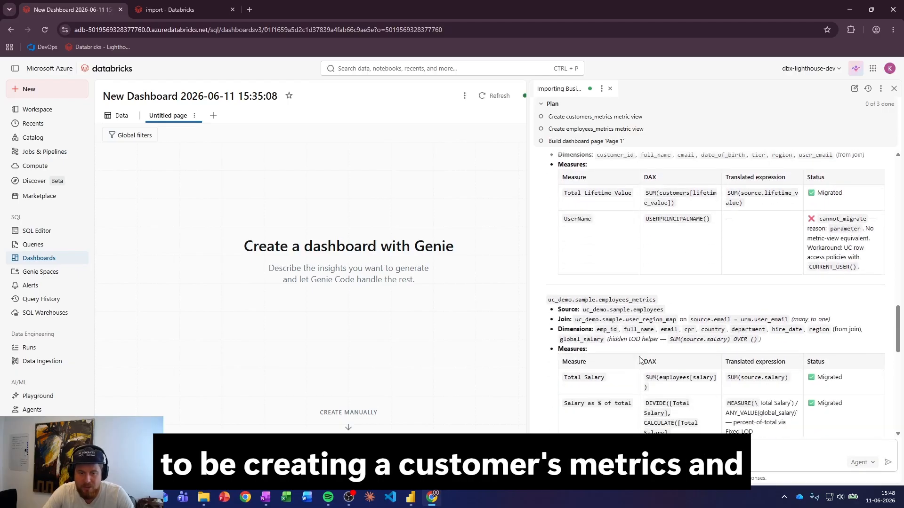
double_click(620, 301)
scroll(622, 302, "down", 3)
scroll(652, 304, "up", 1)
scroll(652, 303, "up", 2)
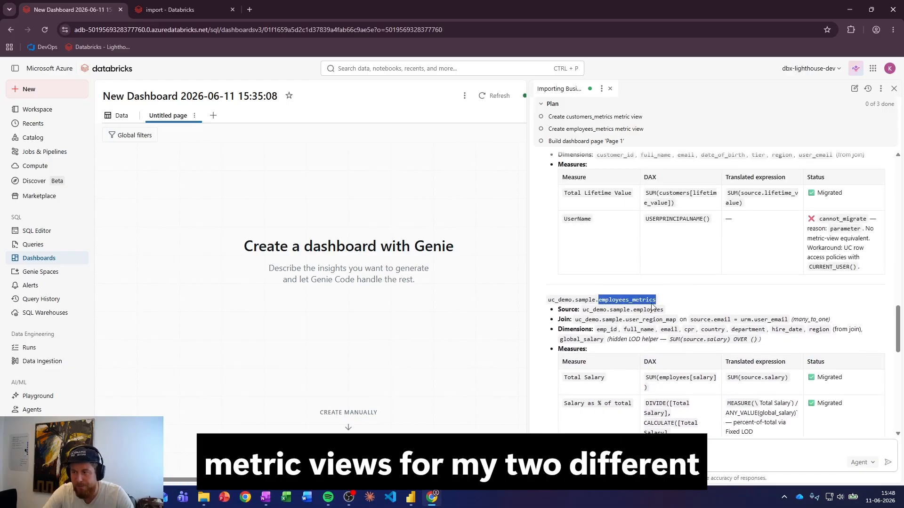
scroll(652, 307, "down", 1)
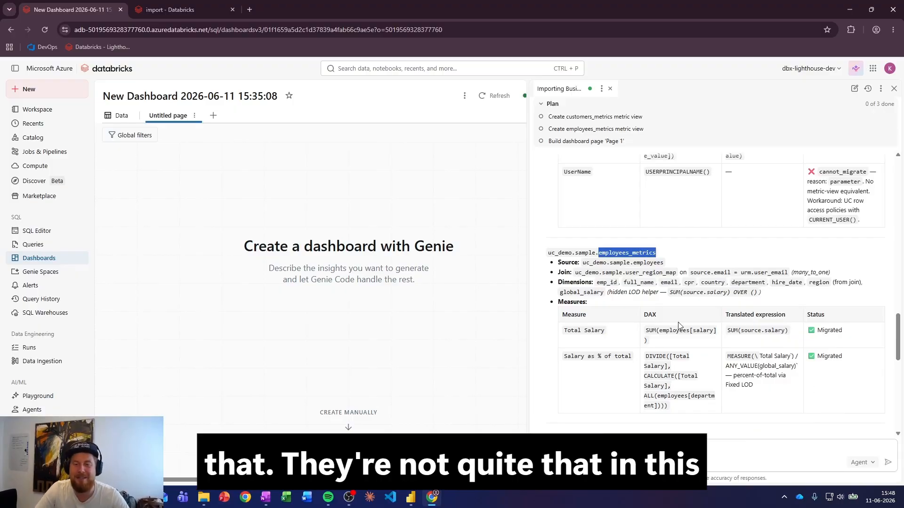
- Review the customers_metrics measures in the migration plan, checking the DAX and migration status of UserName and Total Lifetime Value
scroll(725, 257, "down", 1)
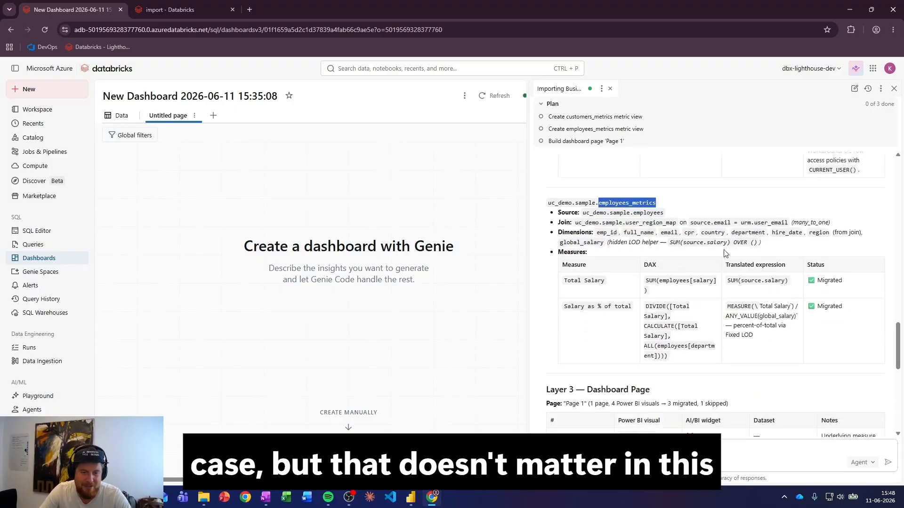
scroll(697, 247, "up", 4)
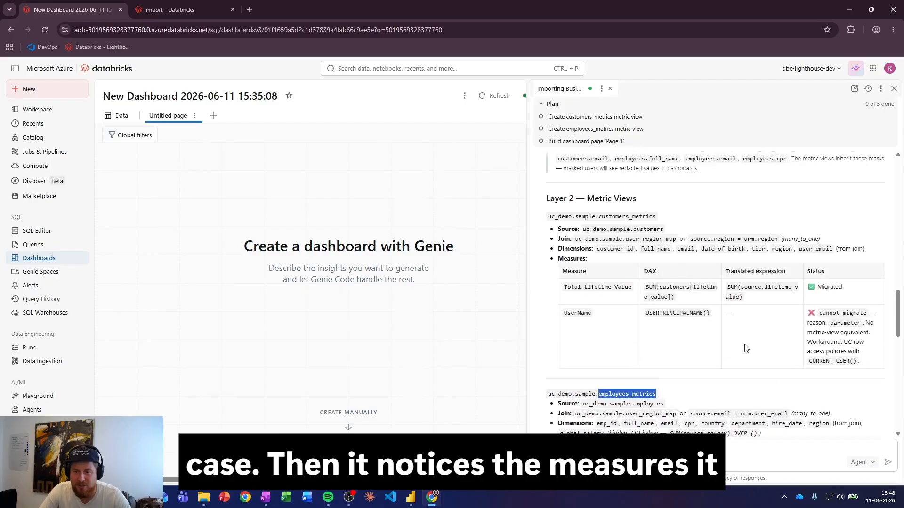
double_click(579, 313)
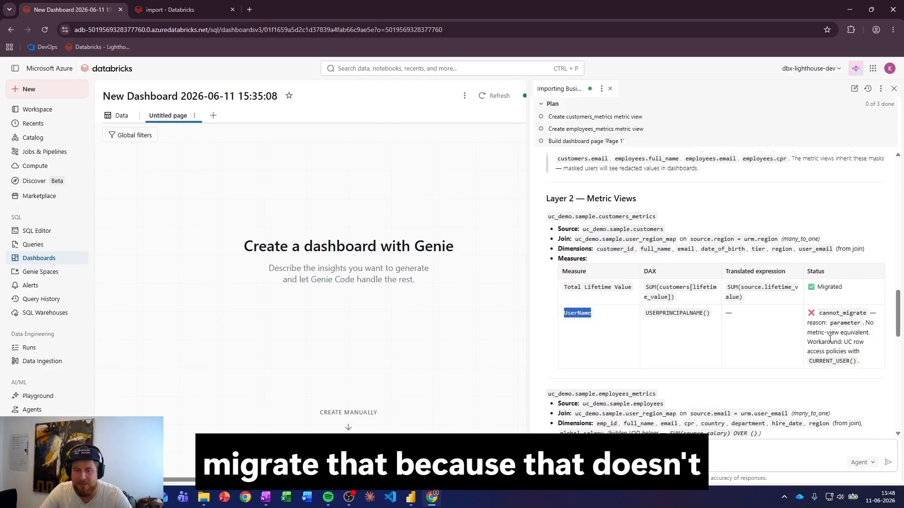
double_click(655, 313)
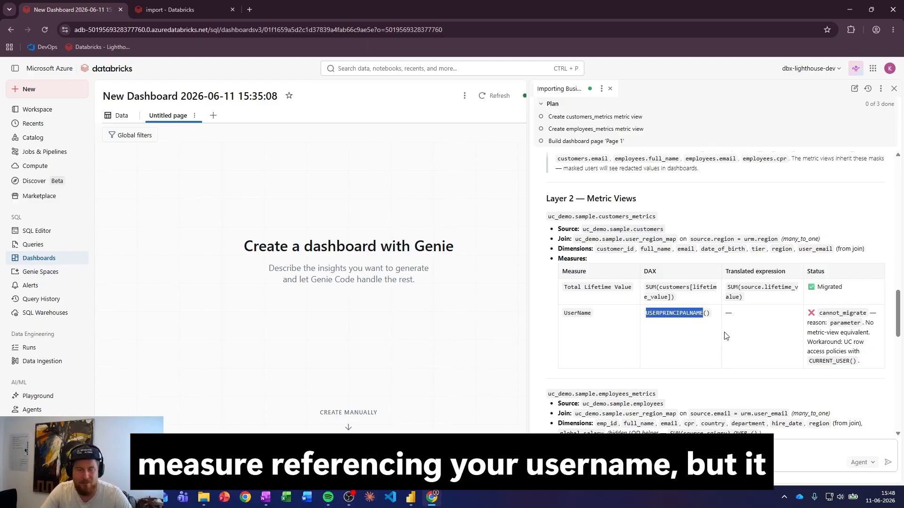
scroll(687, 303, "down", 1)
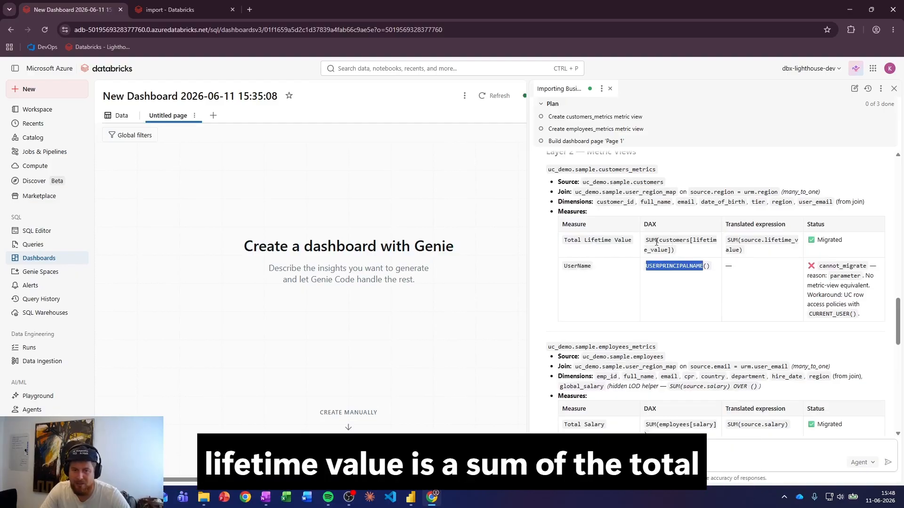
- Examine how the employees_metrics measure "Salary as % of total" is translated from its DAX expression into a metric view expression
scroll(753, 262, "down", 4)
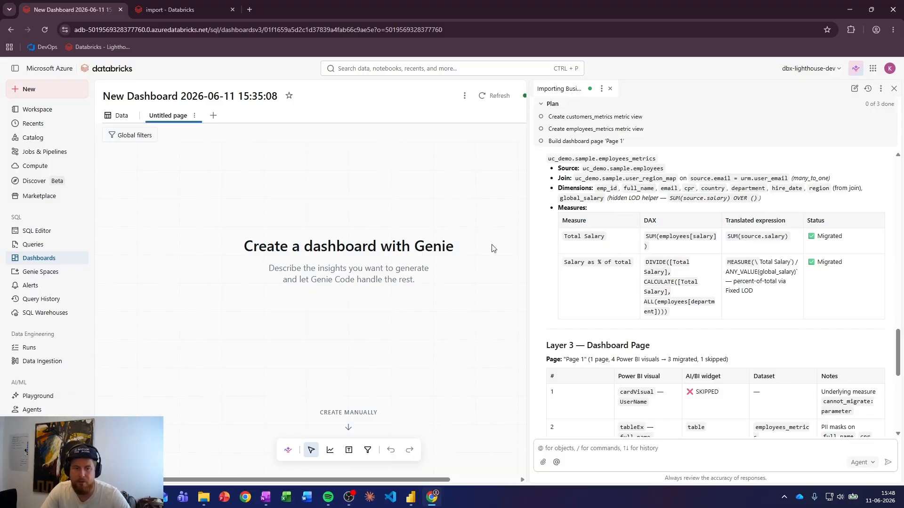
left_click_drag(643, 305, 668, 315)
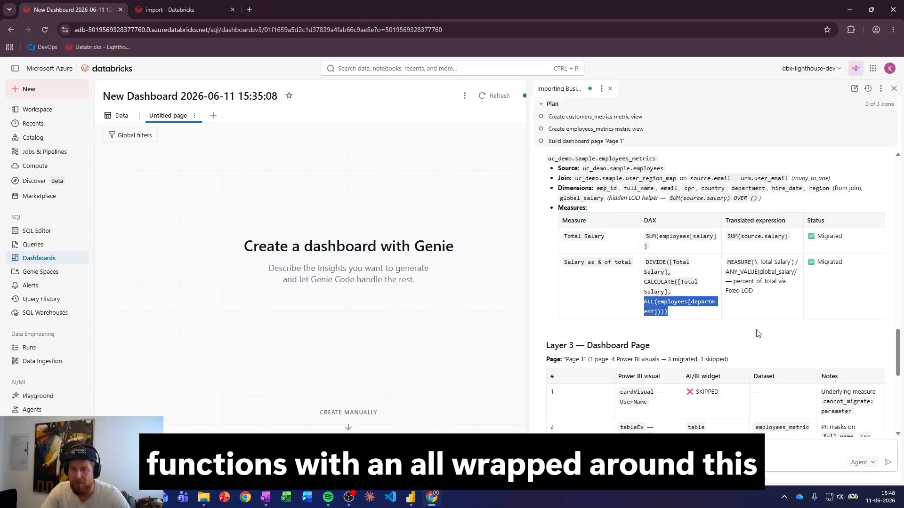
left_click(773, 308)
left_click_drag(727, 263, 804, 266)
left_click(607, 236)
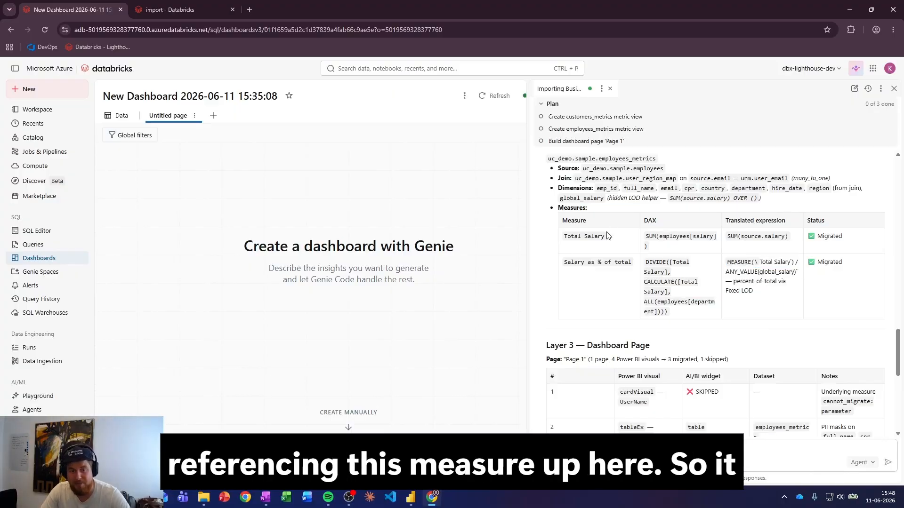
left_click_drag(798, 263, 725, 262)
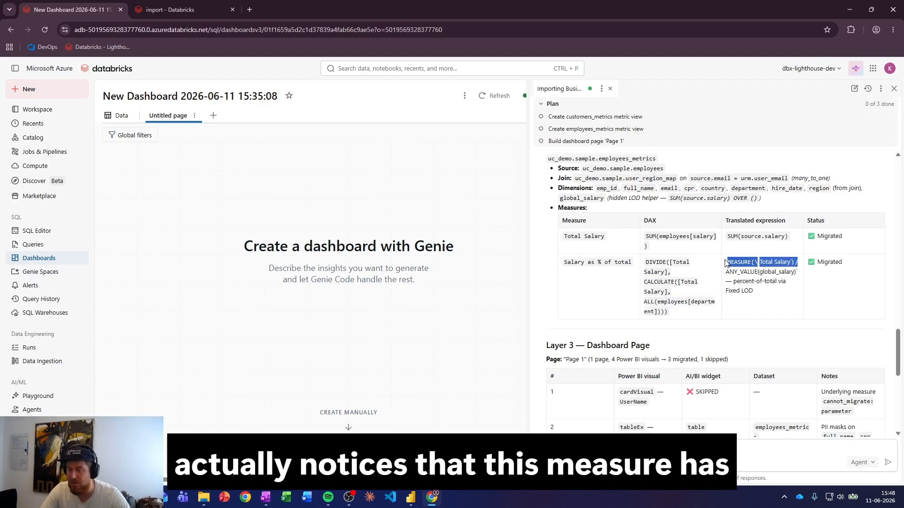
left_click(766, 292)
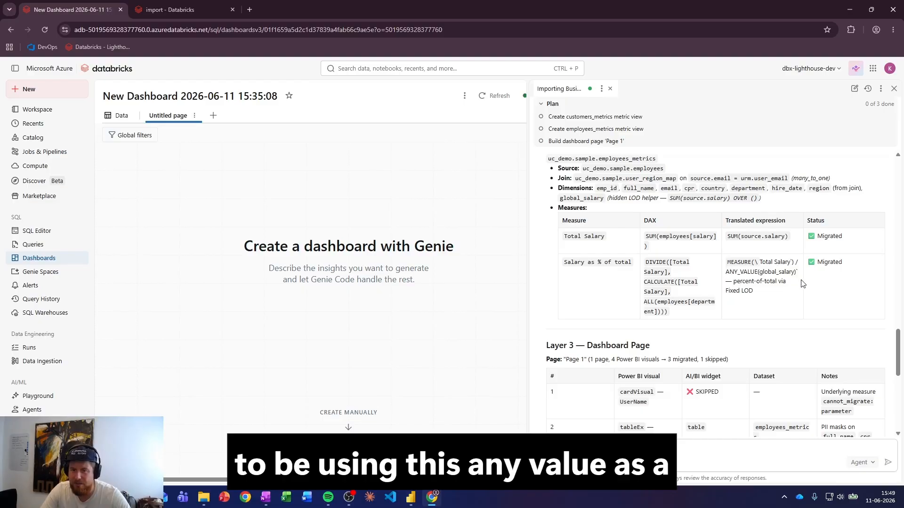
- Check the Layer 3 dashboard page, proposed layout and artifact list, and approve the migration plan by replying "go"
scroll(765, 261, "down", 4)
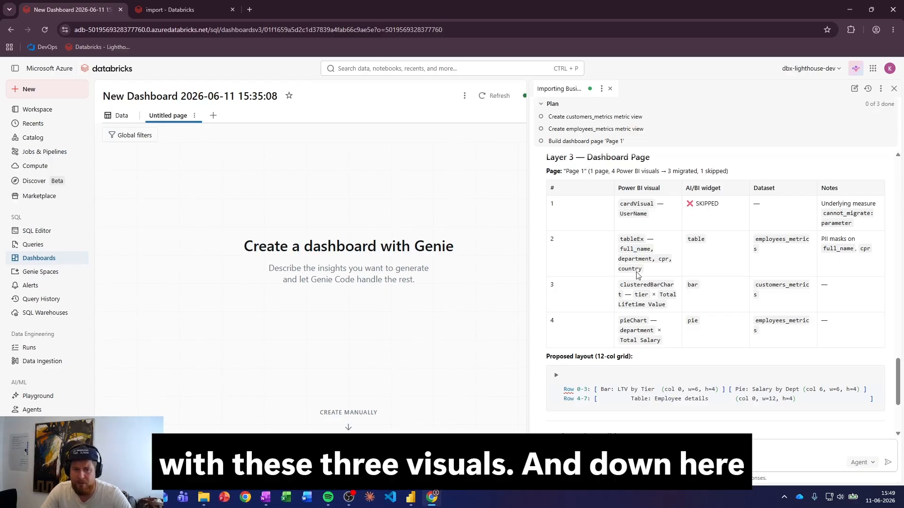
scroll(659, 338, "down", 1)
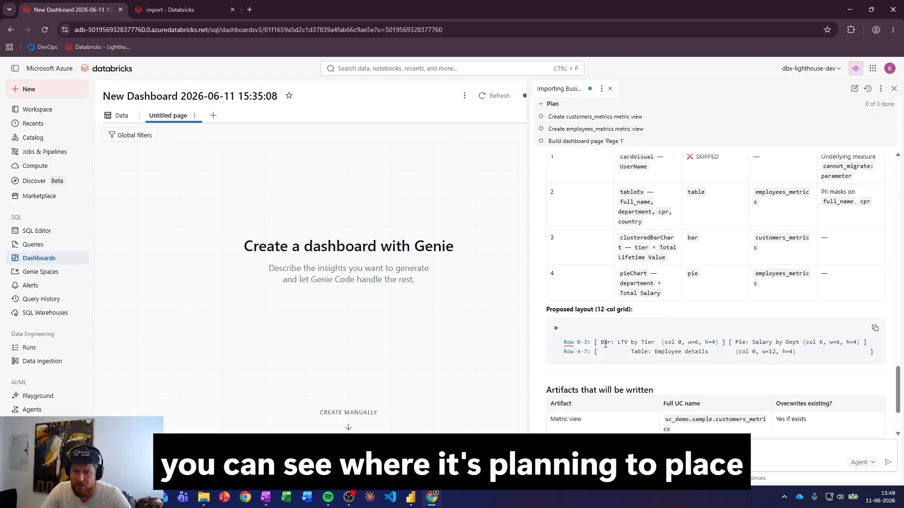
scroll(689, 339, "down", 2)
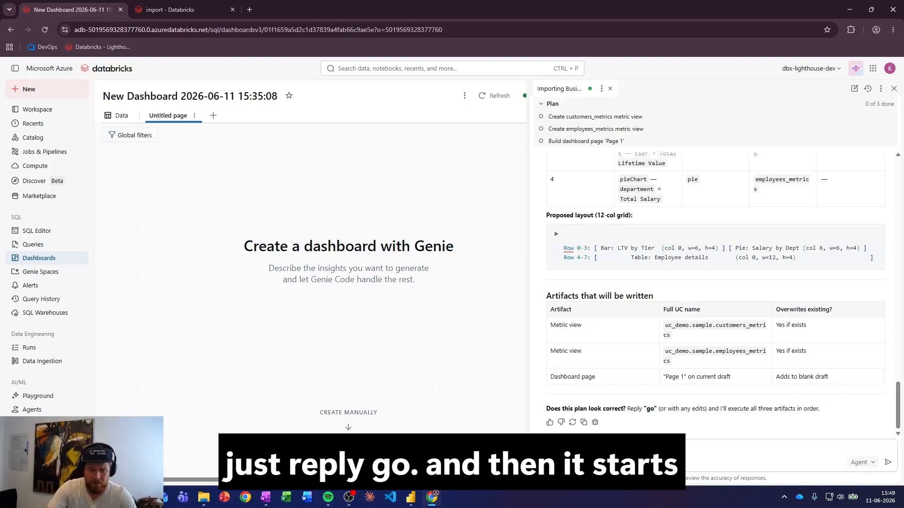
type("go")
key("Return")
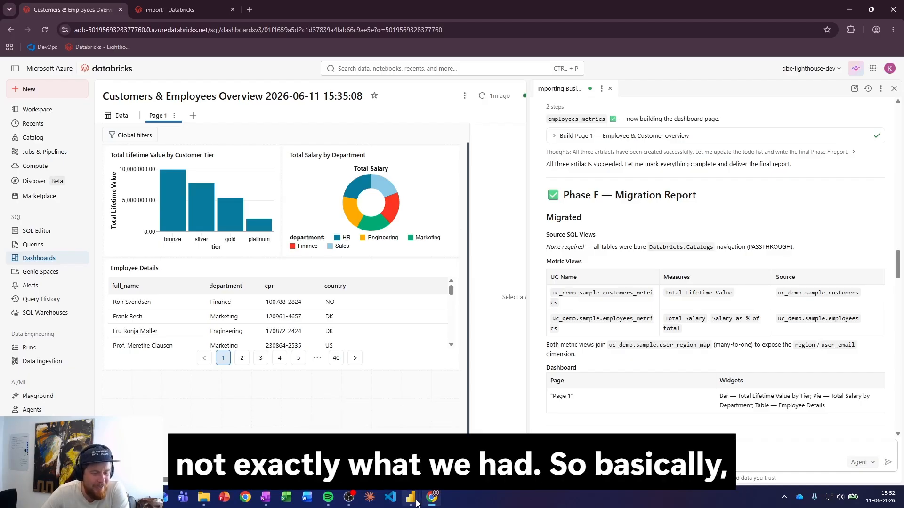
- Compare the generated dashboard with the Power BI report and review the migration report's Migrated and Skipped sections
mouse_move(416, 502)
mouse_move(454, 459)
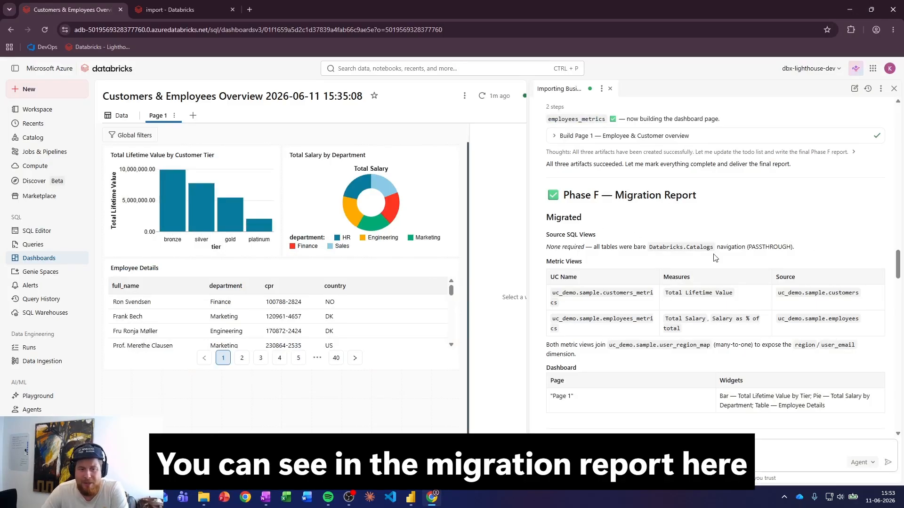
scroll(621, 225, "down", 1)
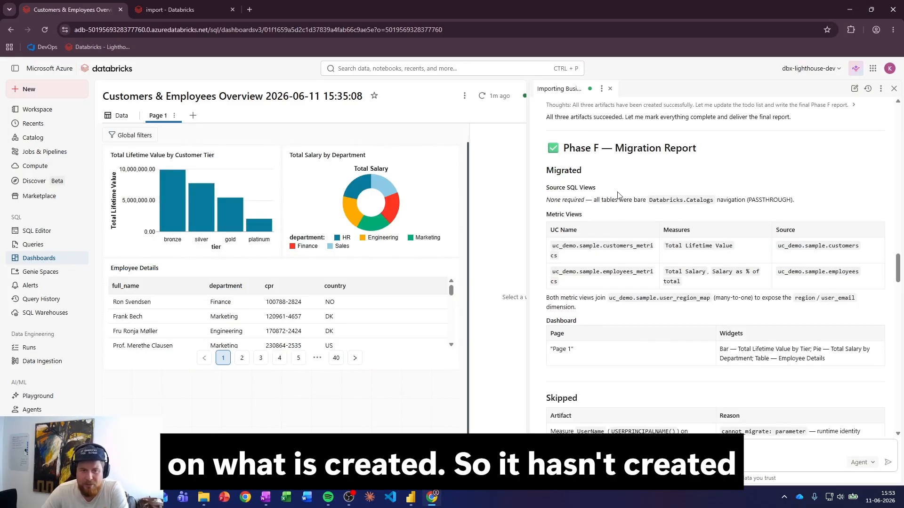
scroll(594, 190, "down", 2)
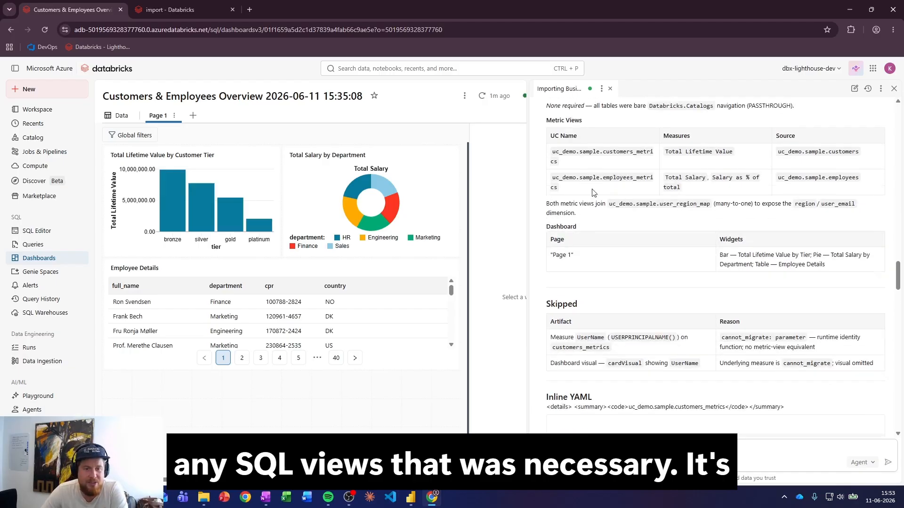
scroll(646, 207, "down", 2)
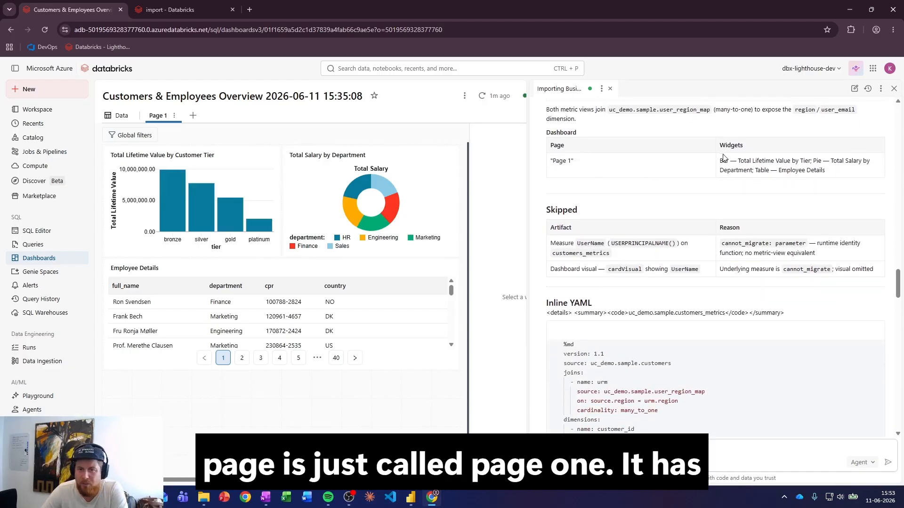
left_click_drag(713, 160, 888, 192)
left_click(811, 198)
scroll(744, 193, "down", 2)
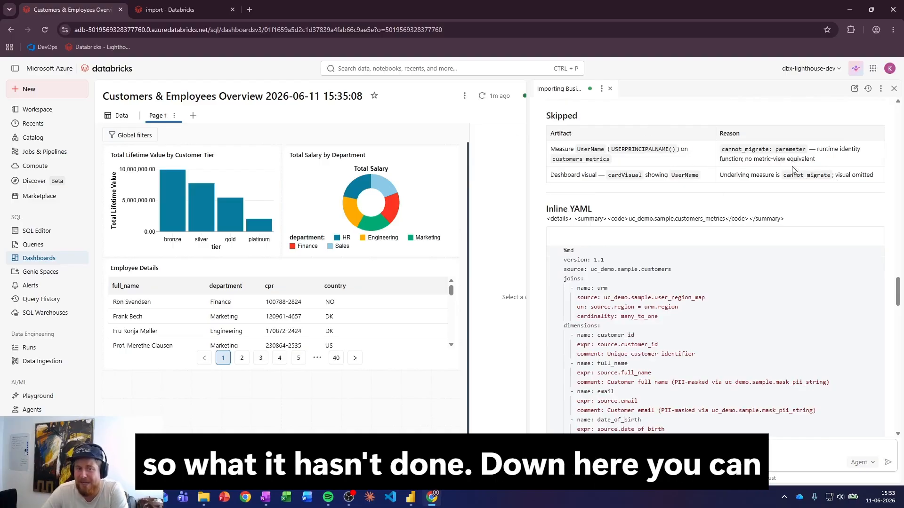
- Inspect the inline YAML of both metric views, including the comment documenting the original DAX of "Salary as % of total"
scroll(791, 171, "down", 3)
scroll(791, 243, "down", 10)
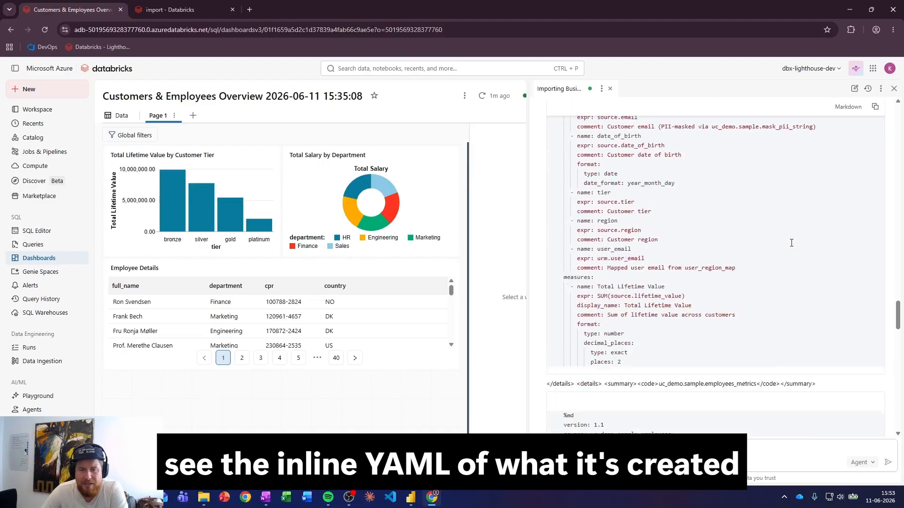
scroll(765, 246, "down", 8)
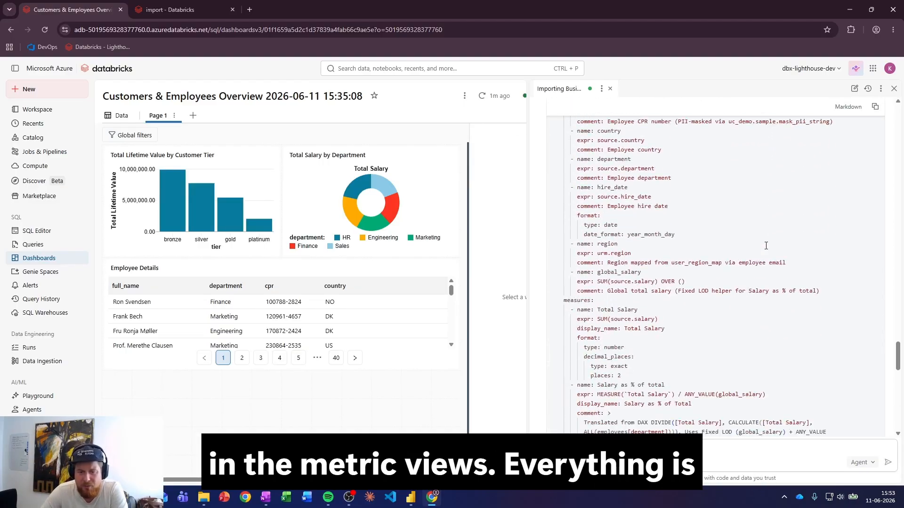
scroll(763, 234, "down", 2)
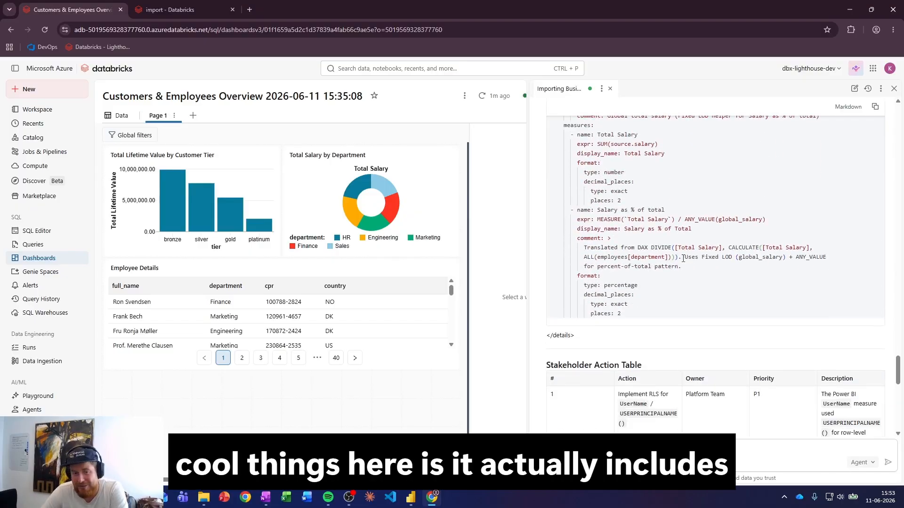
left_click_drag(691, 264, 583, 247)
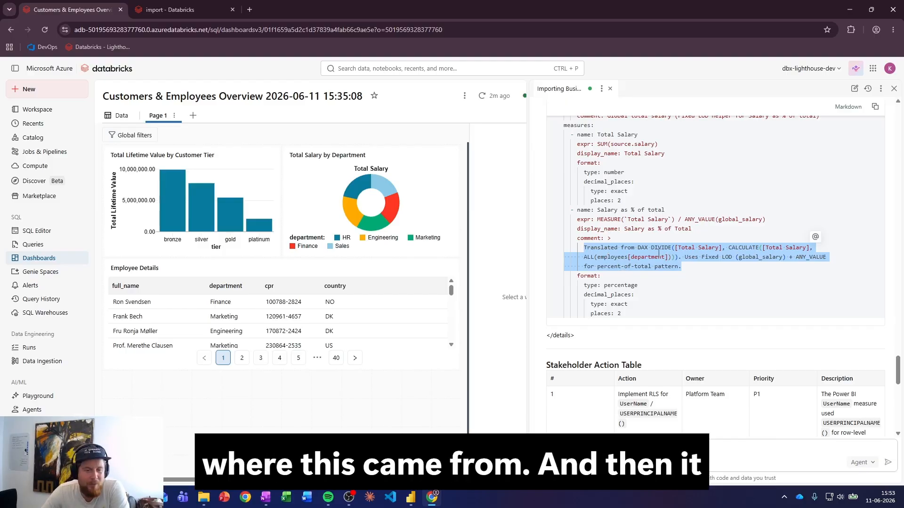
- Read the Stakeholder Action Table's follow-up actions on row-level security, PII column masks, measure validation and join cardinality
scroll(639, 232, "down", 4)
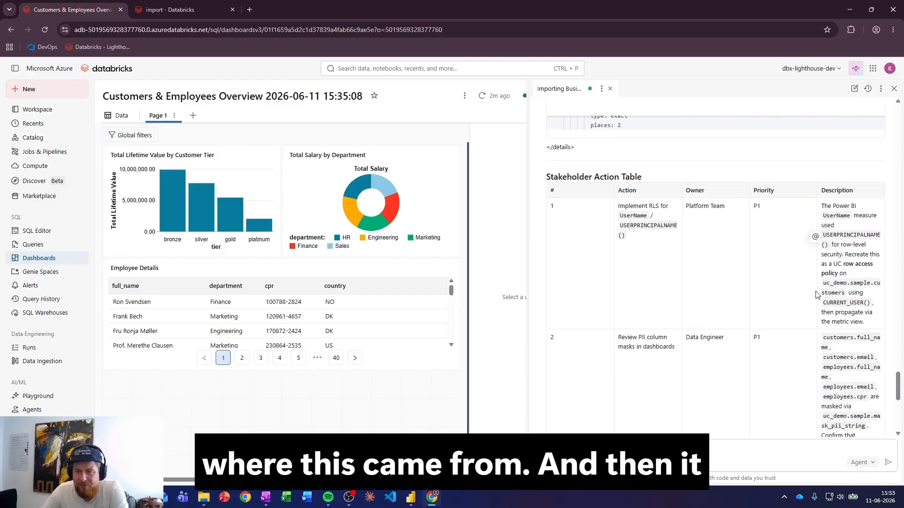
scroll(714, 304, "down", 1)
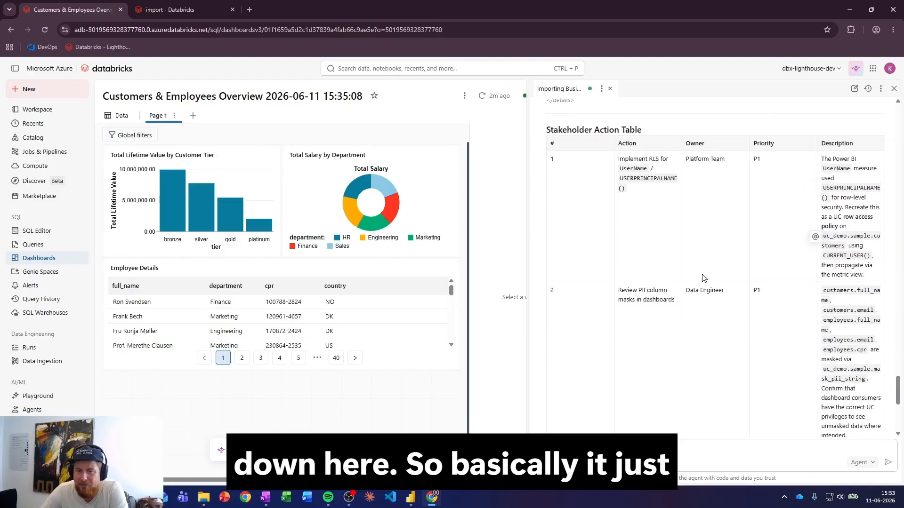
scroll(719, 287, "down", 2)
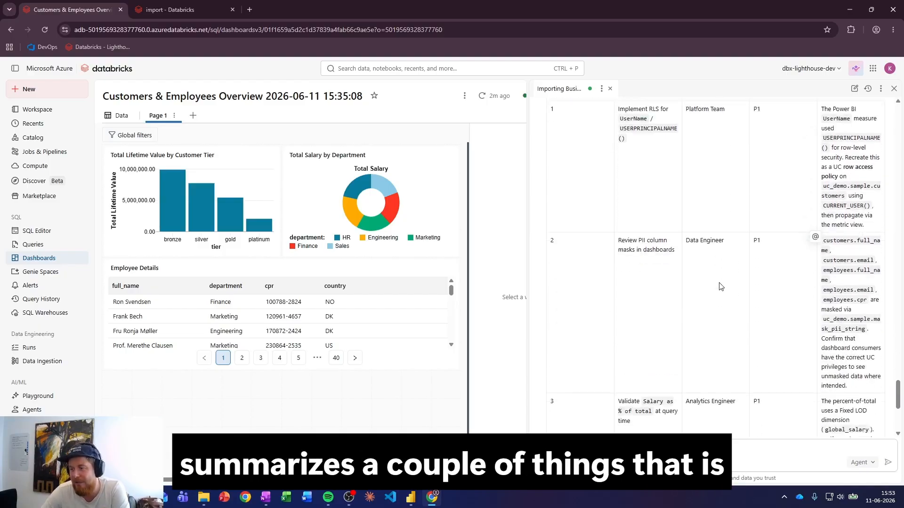
scroll(715, 289, "up", 2)
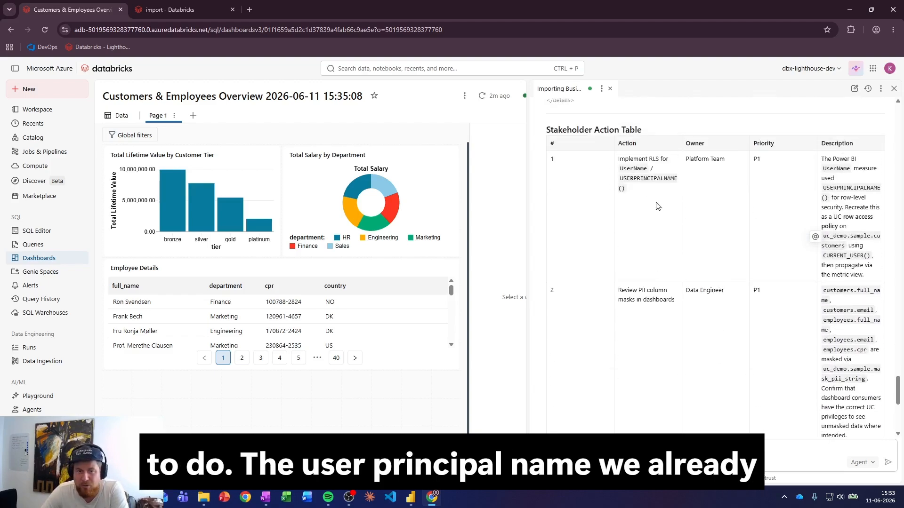
scroll(739, 254, "down", 3)
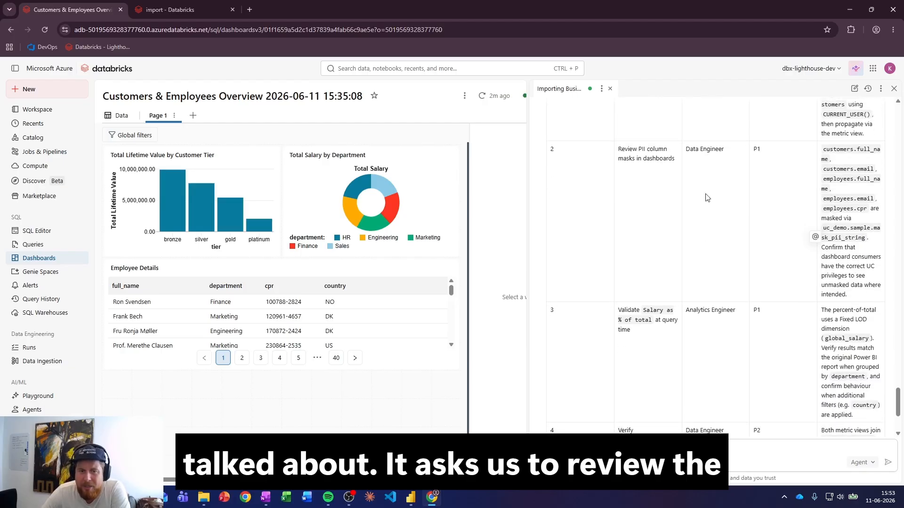
left_click_drag(619, 148, 677, 165)
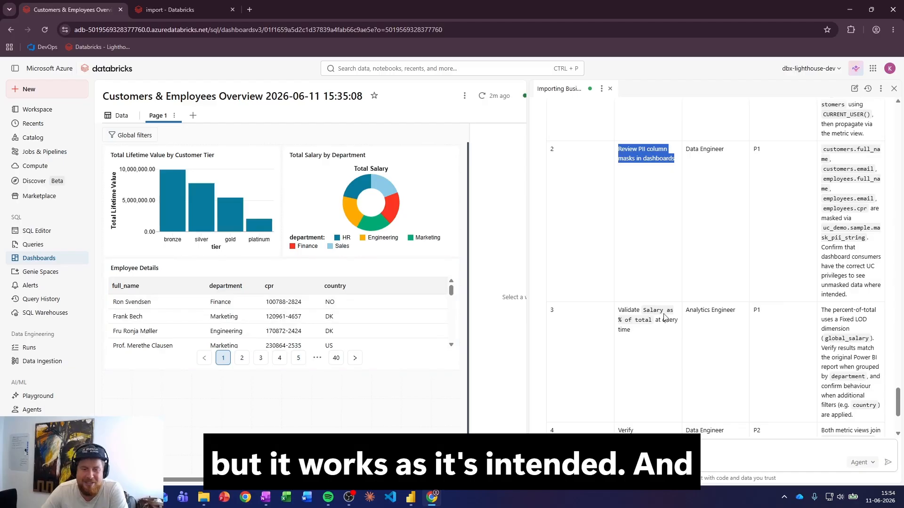
scroll(702, 284, "down", 3)
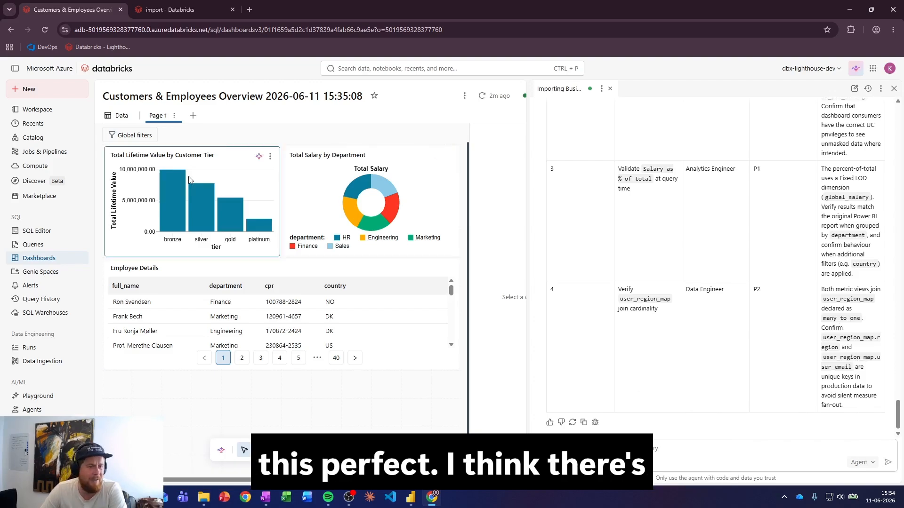
- Narrow the Genie Code pane to give the dashboard canvas more room while keeping the report readable
left_click_drag(526, 156, 707, 192)
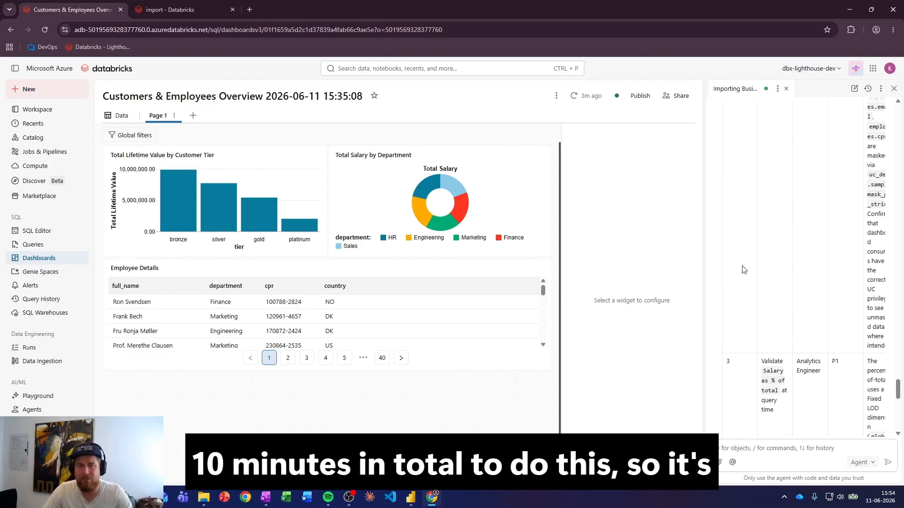
left_click_drag(702, 187, 601, 184)
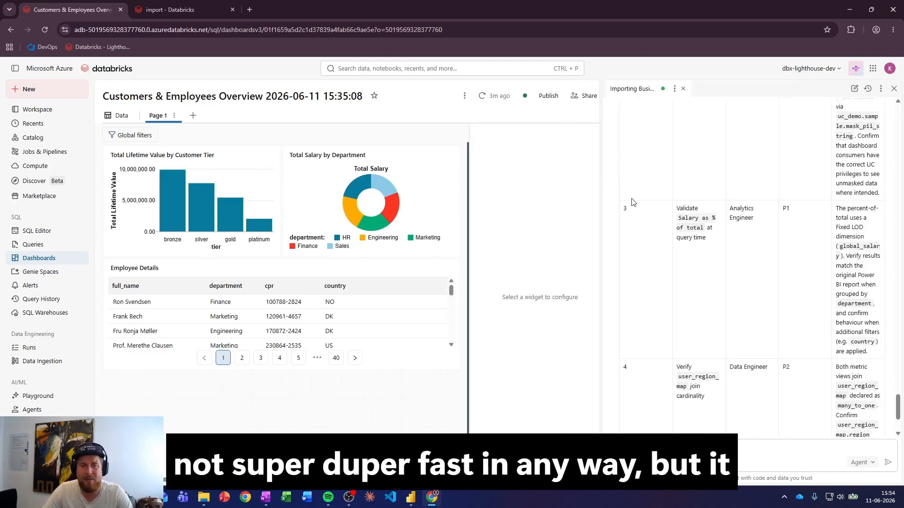